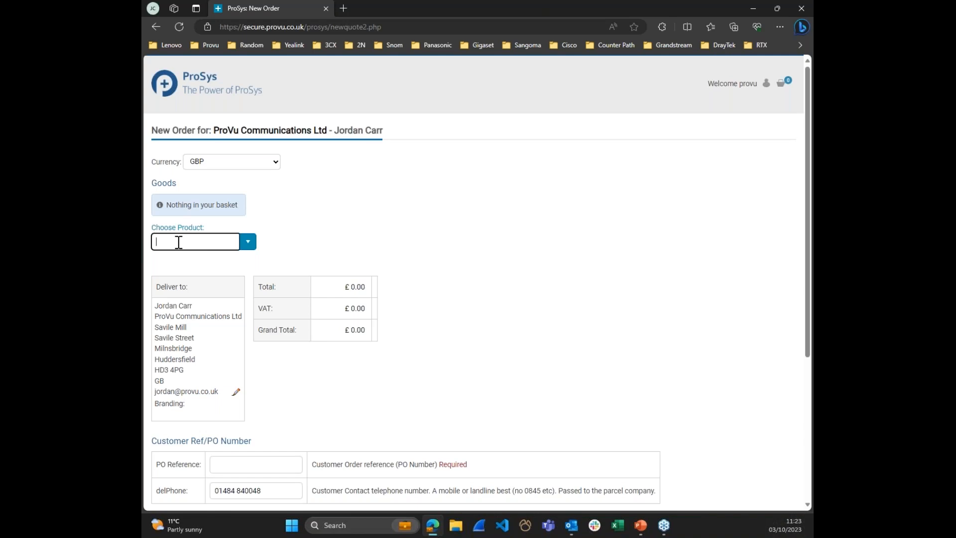
Step: Search the products for "draytek" and add the Vigor2765ac router to the order
type("draytek")
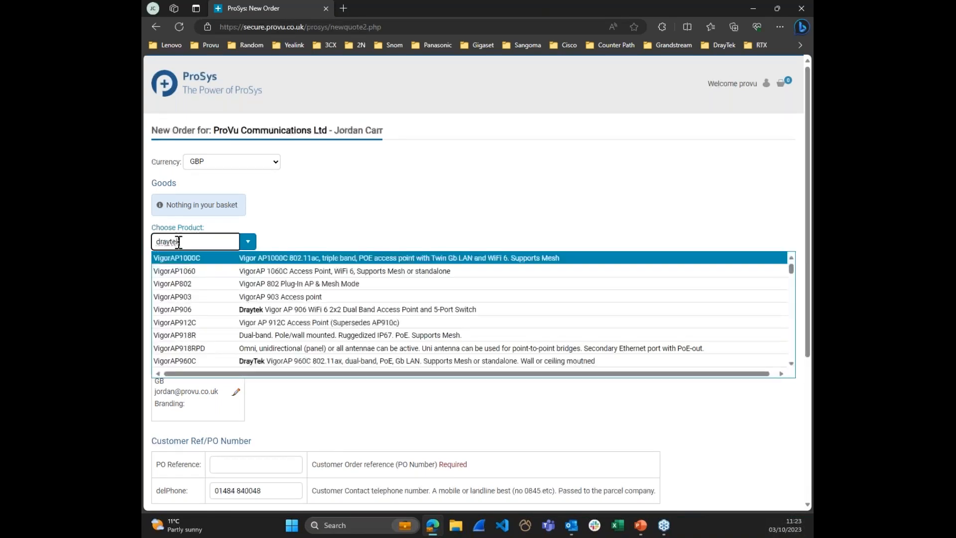
key("Down")
key("Down")
key("Down")
key("Down")
key("Down")
key("Down")
key("Down")
key("Down")
key("Down")
key("Down")
key("Down")
key("Down")
key("Down")
key("Down")
key("Down")
key("Down")
key("Down")
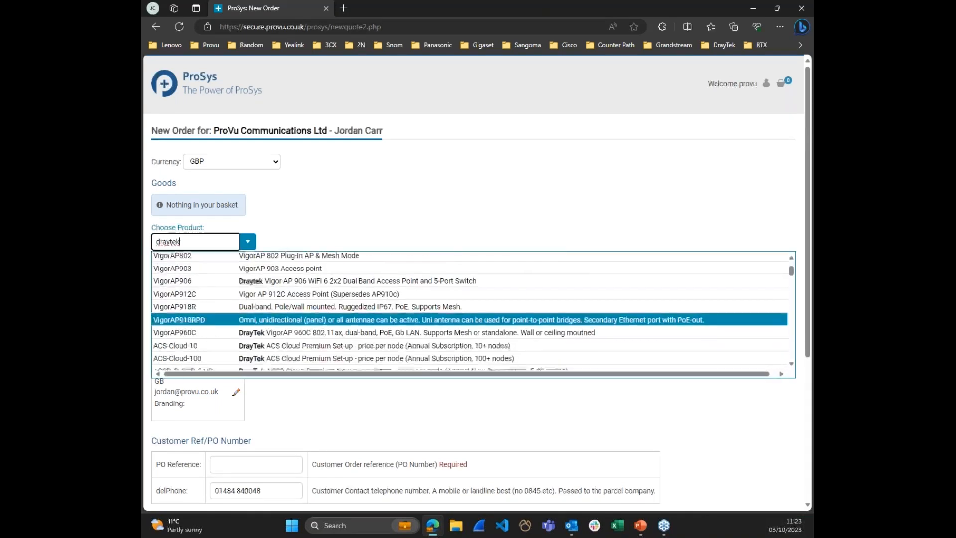
key("Down")
key("Down")
key("Down")
key("Down")
key("Down")
key("Down")
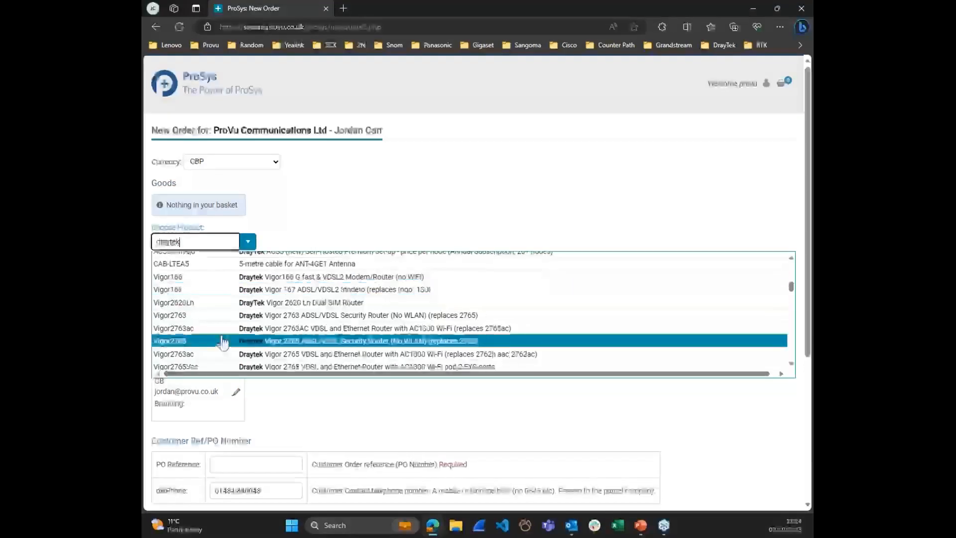
left_click(200, 354)
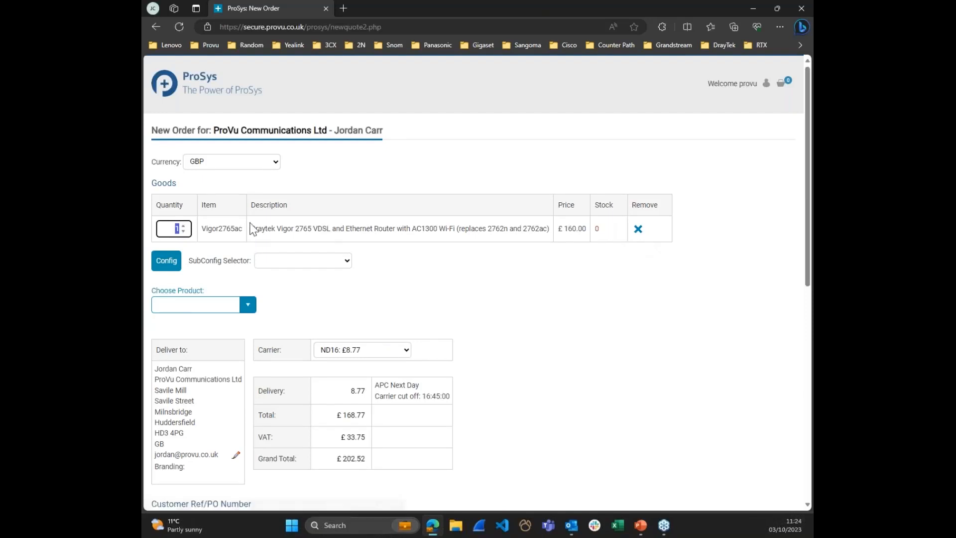
Step: Open the Vigor2765ac's configuration and set its connection type to FTTP
left_click(165, 269)
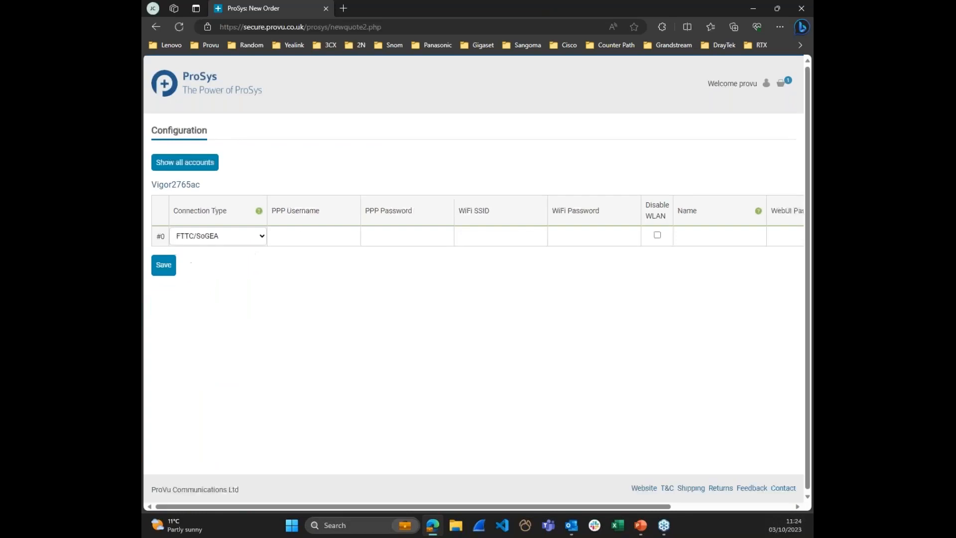
left_click(225, 238)
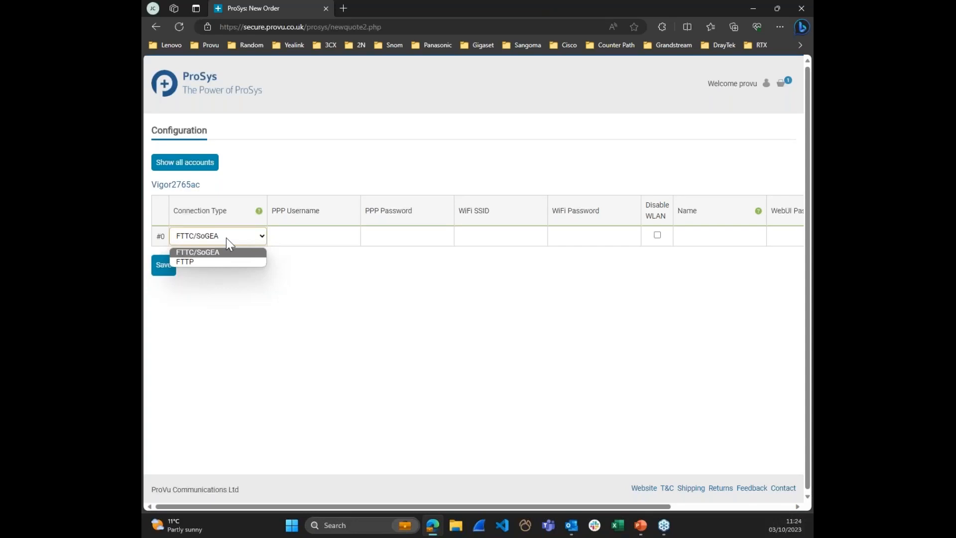
left_click(195, 263)
Step: Examine the router's PPP, WiFi, Name and WebUI Password configuration fields and the available Sub Config templates
left_click(307, 238)
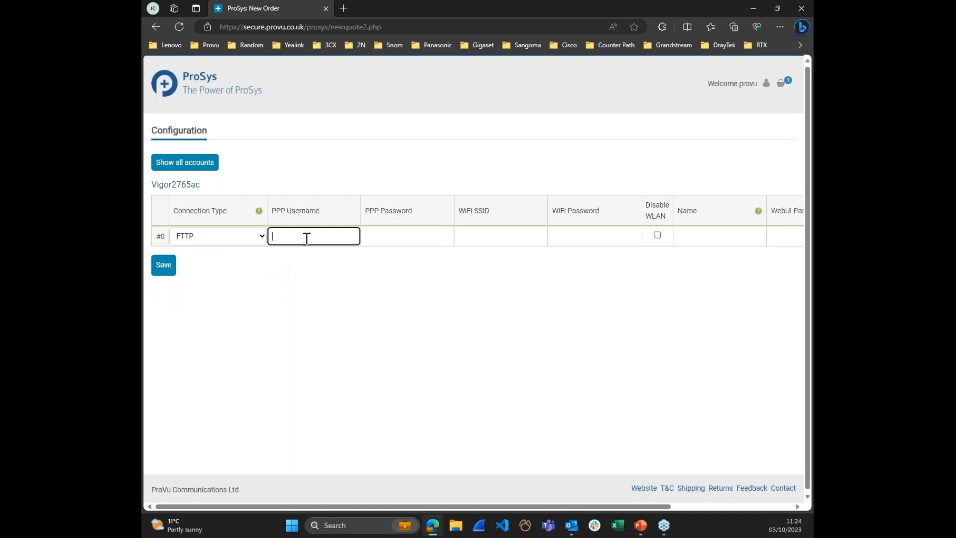
left_click(402, 238)
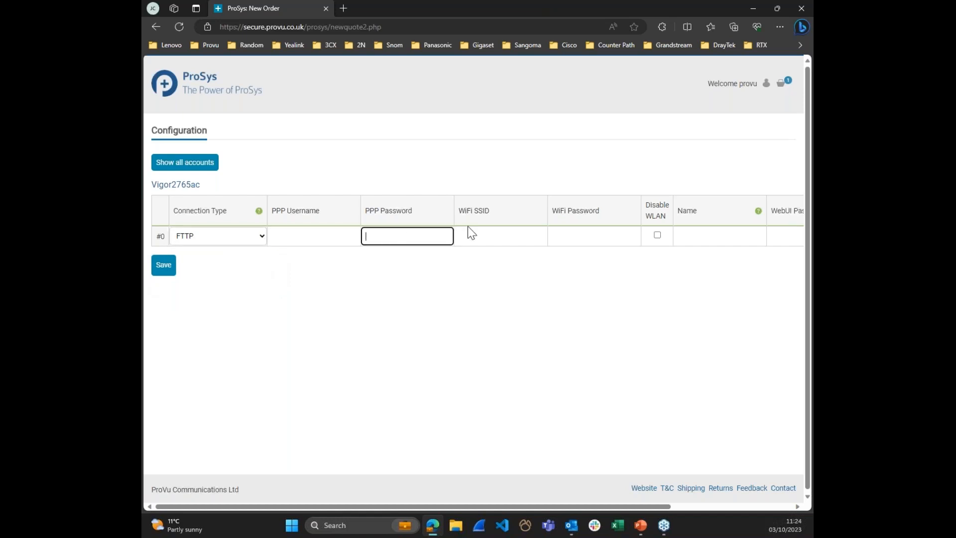
left_click(481, 237)
left_click(586, 233)
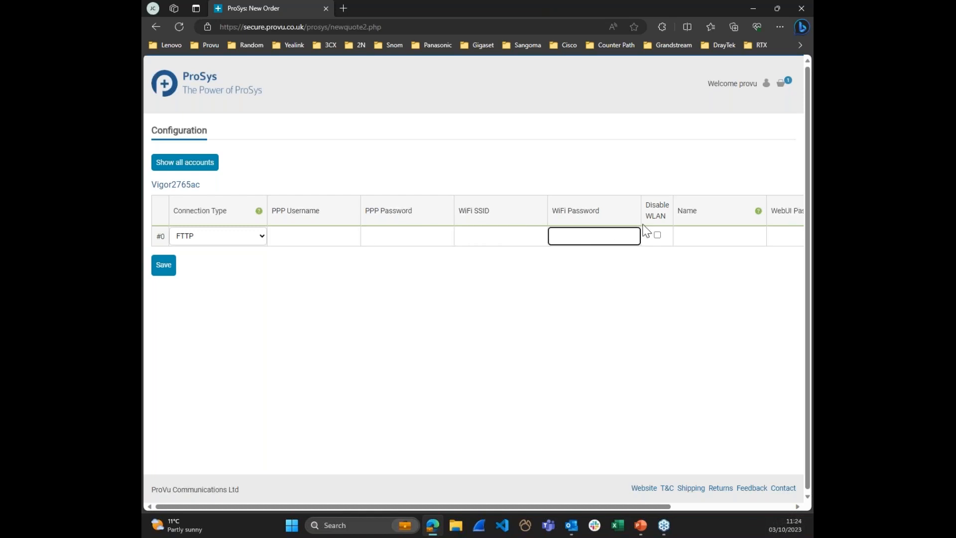
left_click(686, 235)
left_click_drag(574, 504, 639, 505)
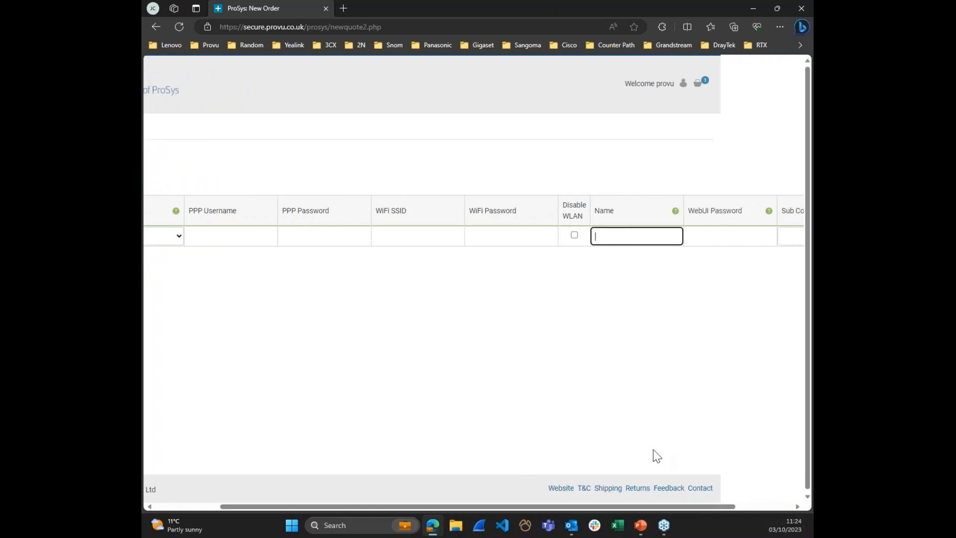
left_click(706, 237)
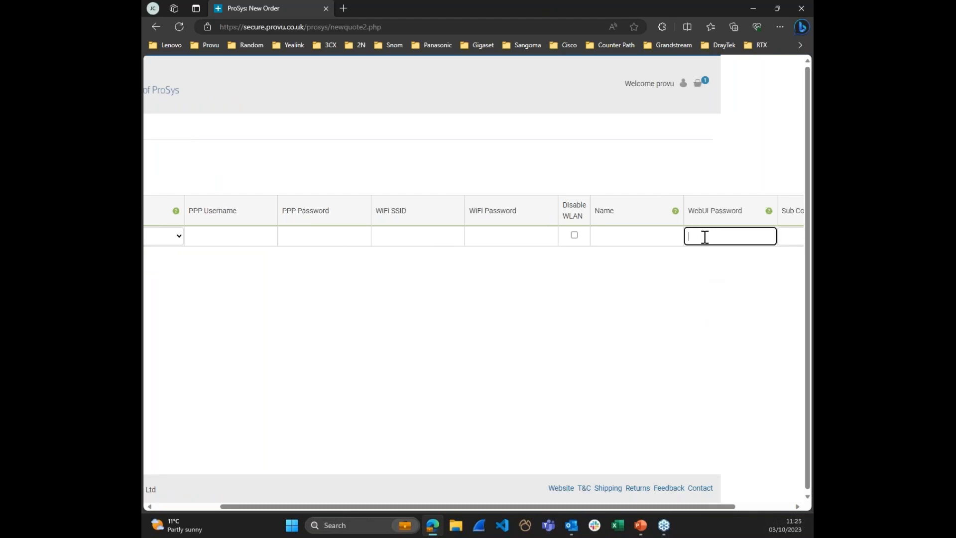
left_click_drag(625, 507, 672, 507)
left_click(765, 237)
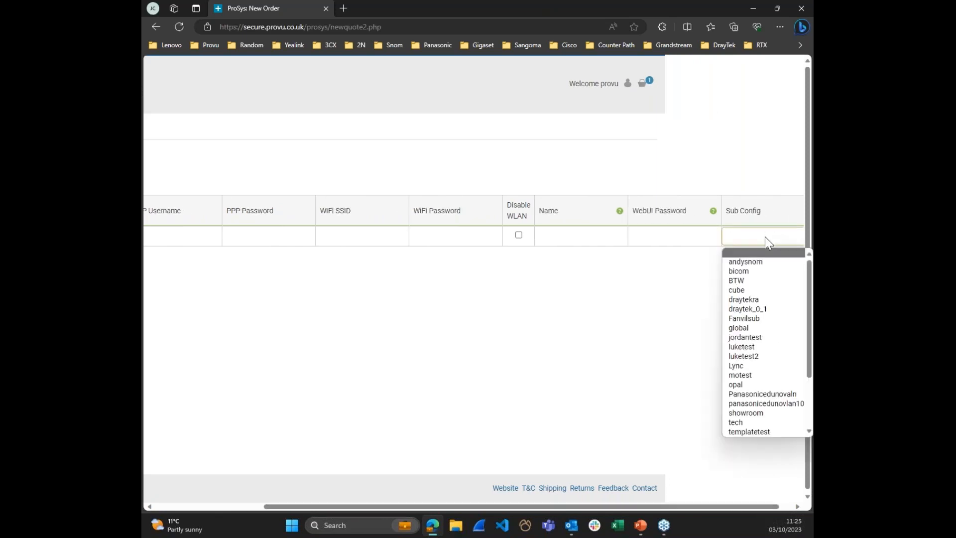
left_click(765, 237)
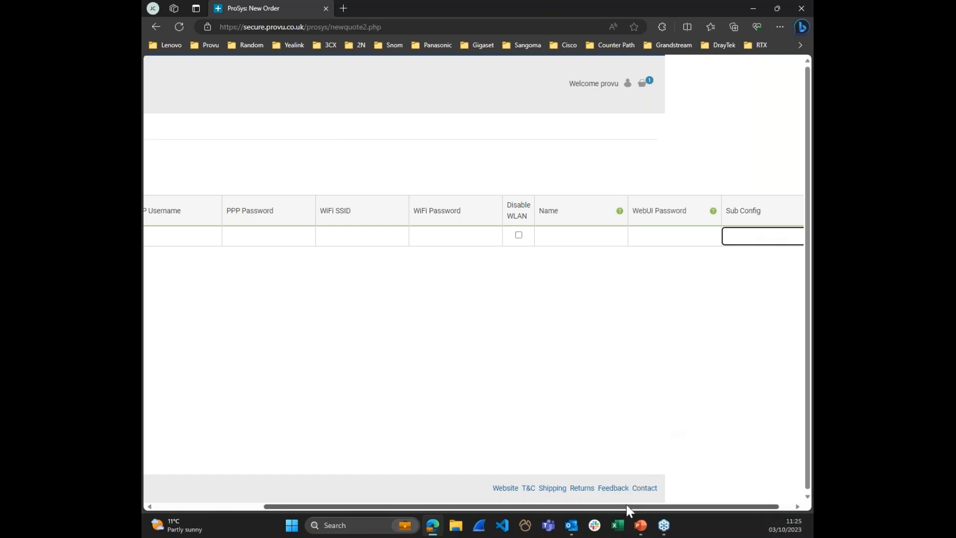
left_click_drag(623, 506, 425, 505)
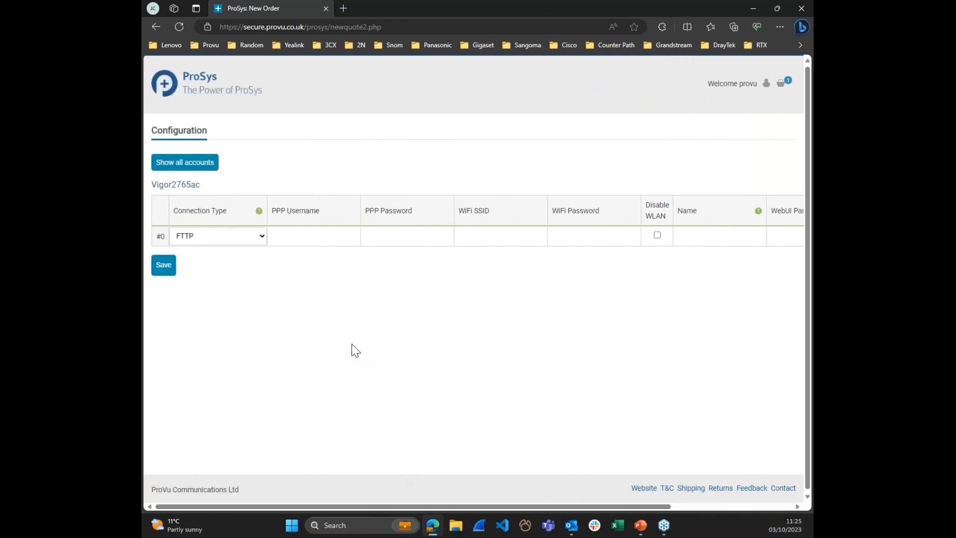
Step: Return to the ProSys home page and open the Managed Device Dashboard
left_click(203, 94)
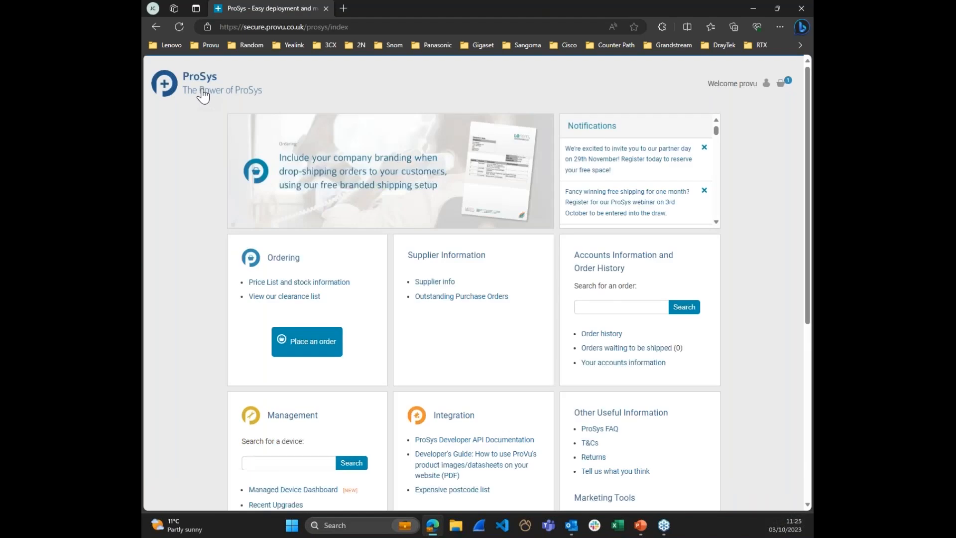
scroll(215, 116, "down", 4)
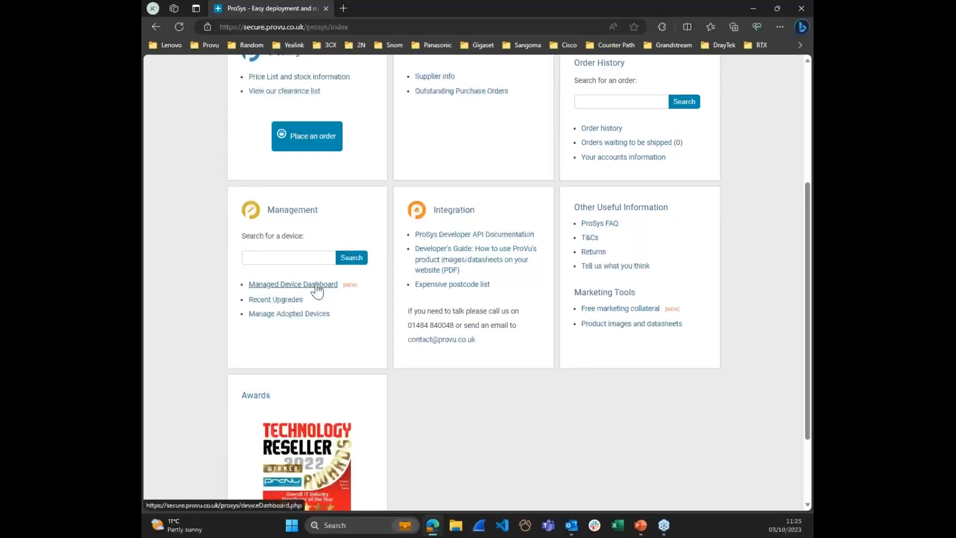
double_click(354, 287)
left_click(355, 299)
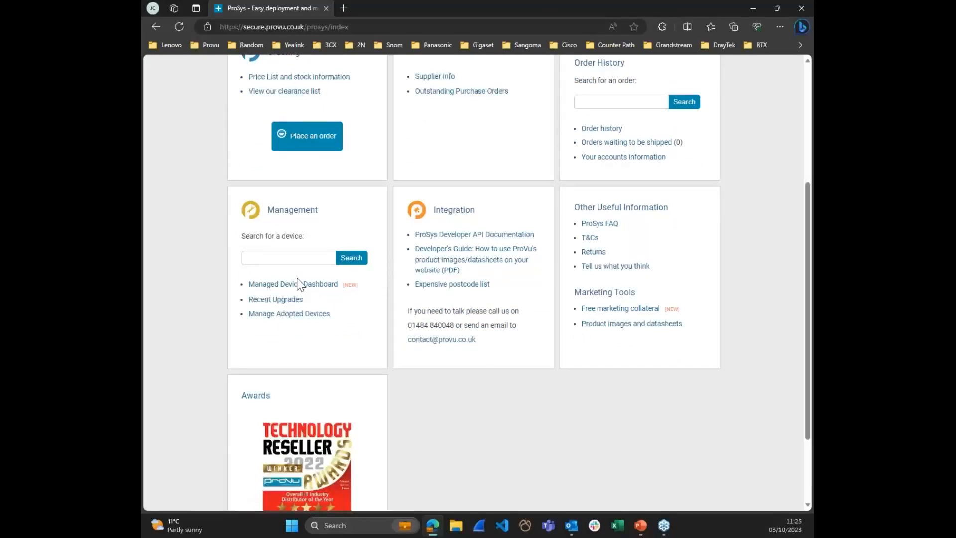
left_click(289, 288)
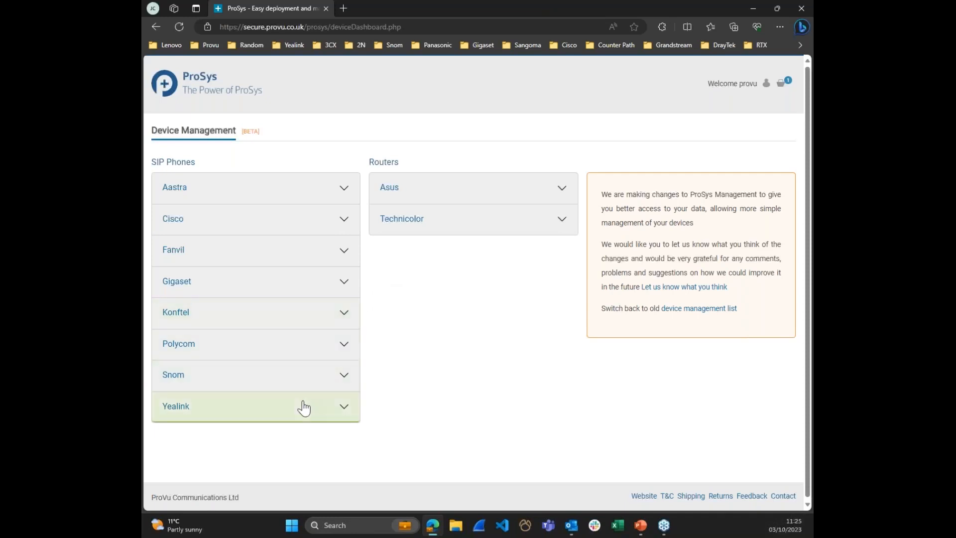
Step: Look through the Yealink phone and Technicolor router models on the device dashboard, and collapse the Yealink group
left_click(267, 410)
scroll(266, 412, "down", 2)
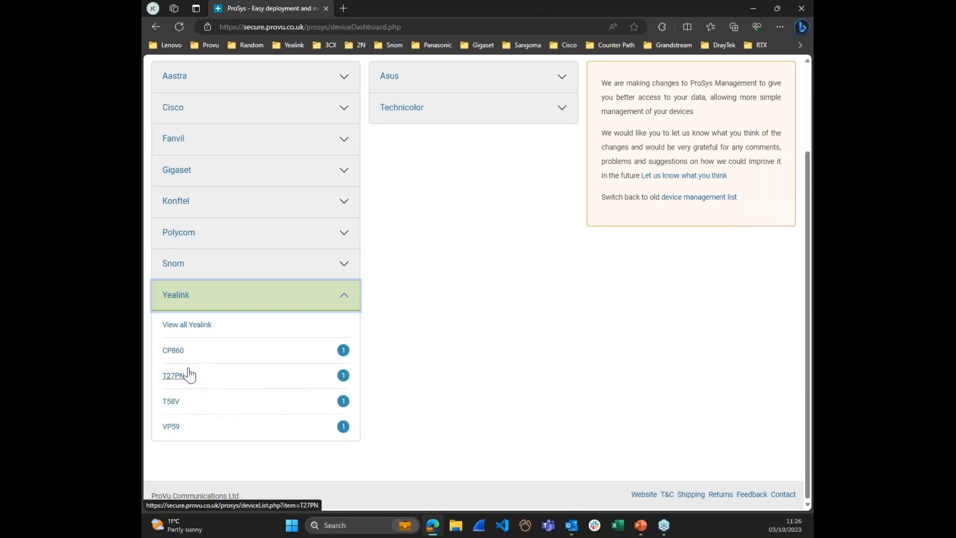
left_click(476, 123)
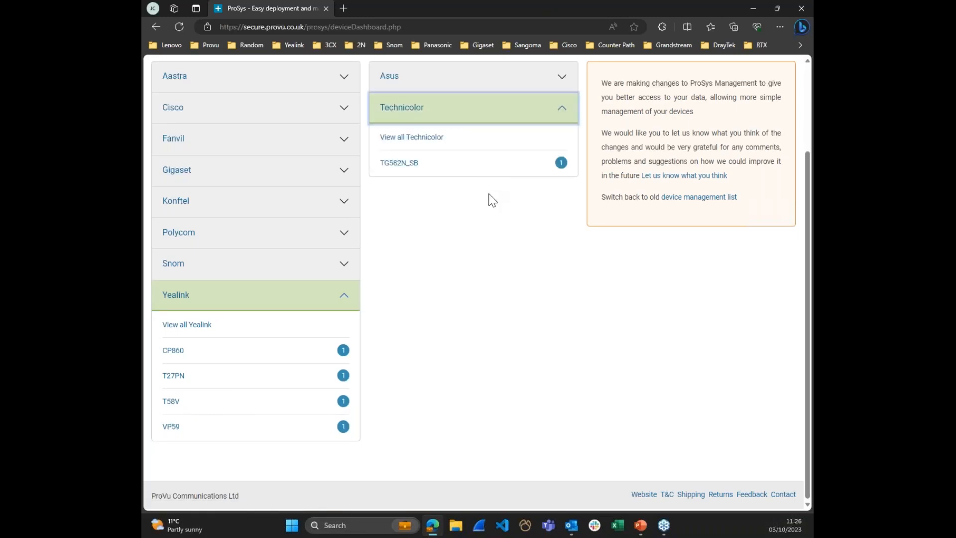
scroll(477, 300, "up", 2)
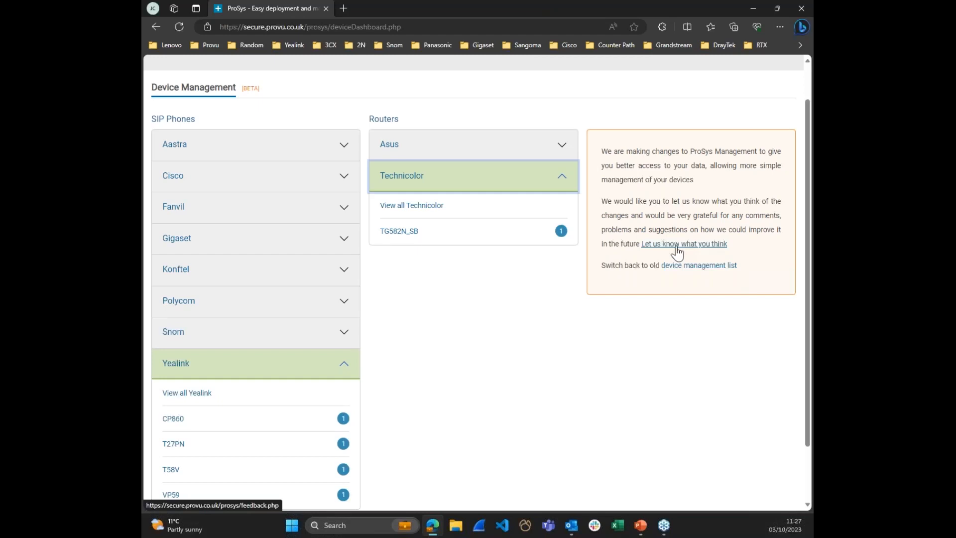
left_click(311, 367)
left_click(503, 369)
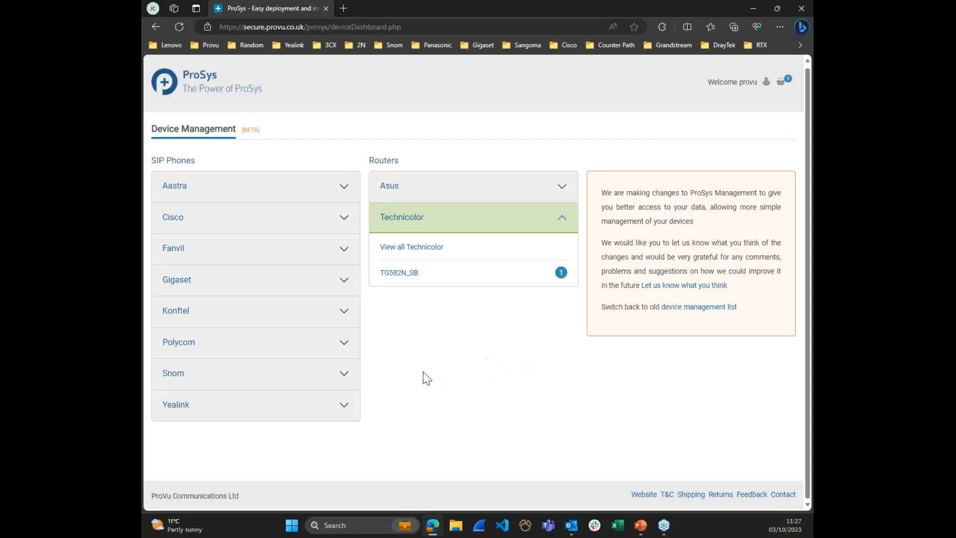
Step: Expand the Yealink group and open the list of provisioned T27PN devices
left_click(329, 415)
scroll(329, 415, "down", 3)
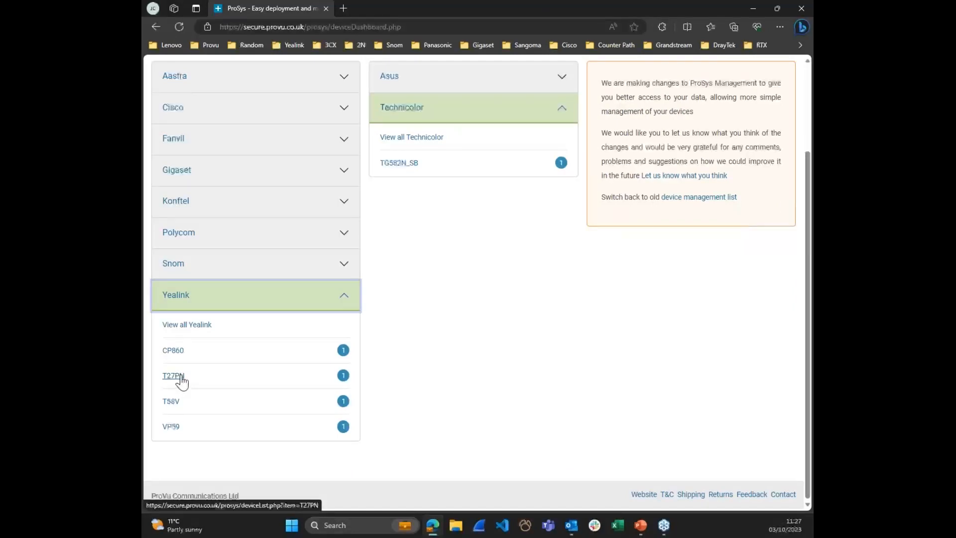
left_click(175, 376)
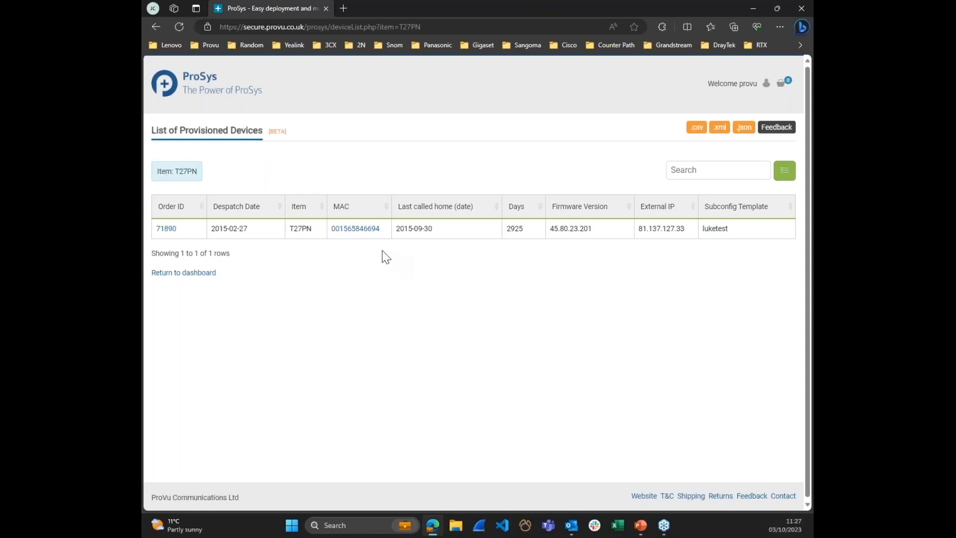
Step: Hide the Despatch Date column in the provisioned device list and show it again
left_click(785, 174)
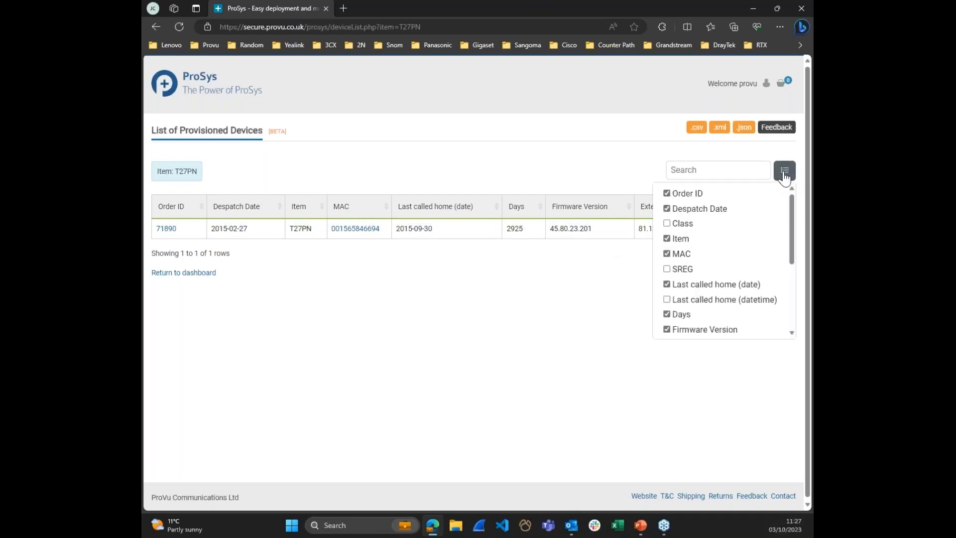
left_click(667, 209)
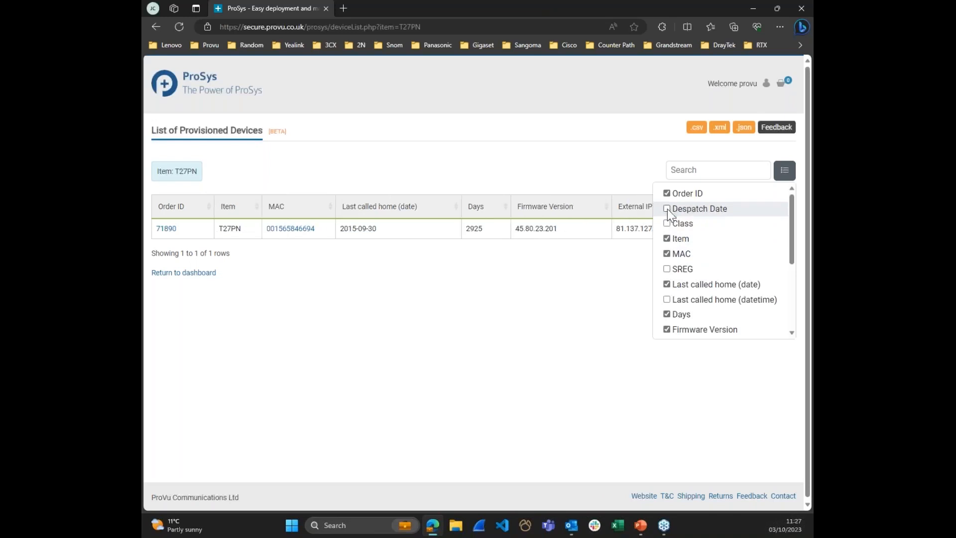
left_click(668, 209)
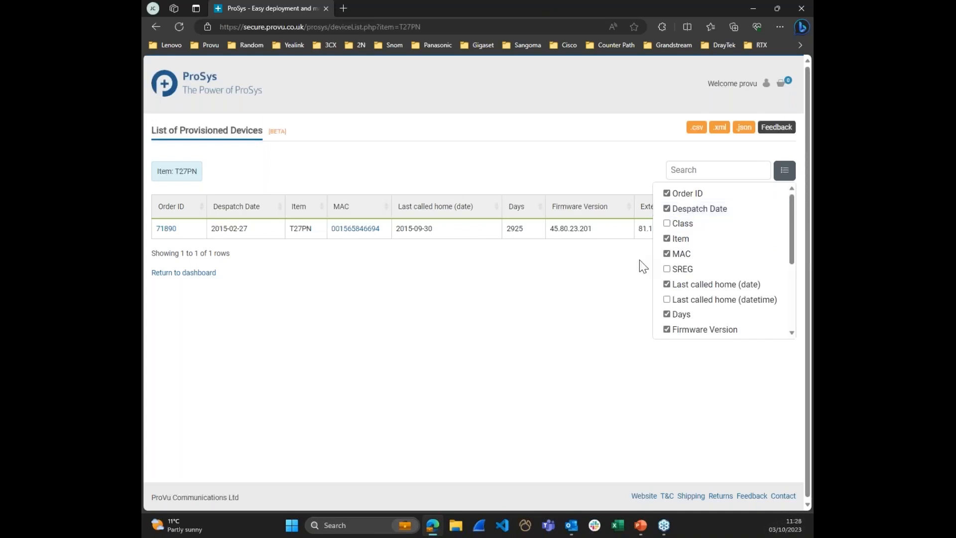
left_click(630, 269)
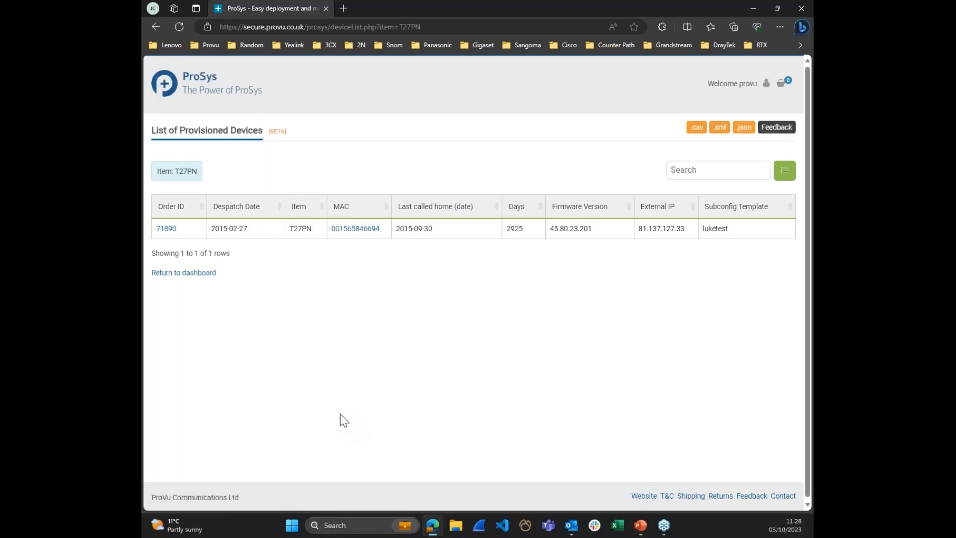
Step: Open the T27PN phone's details, review its firmware history and open its configuration for editing
left_click(358, 230)
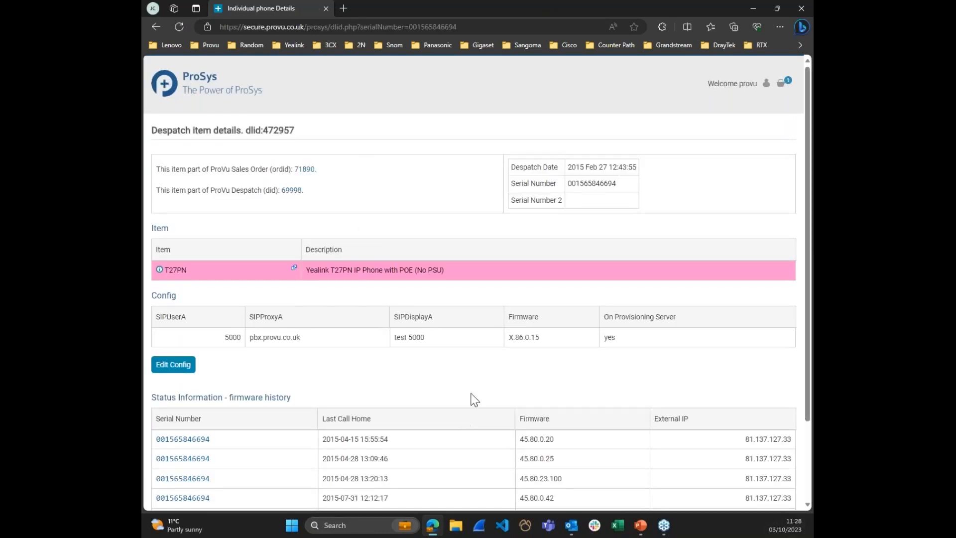
scroll(454, 338, "down", 3)
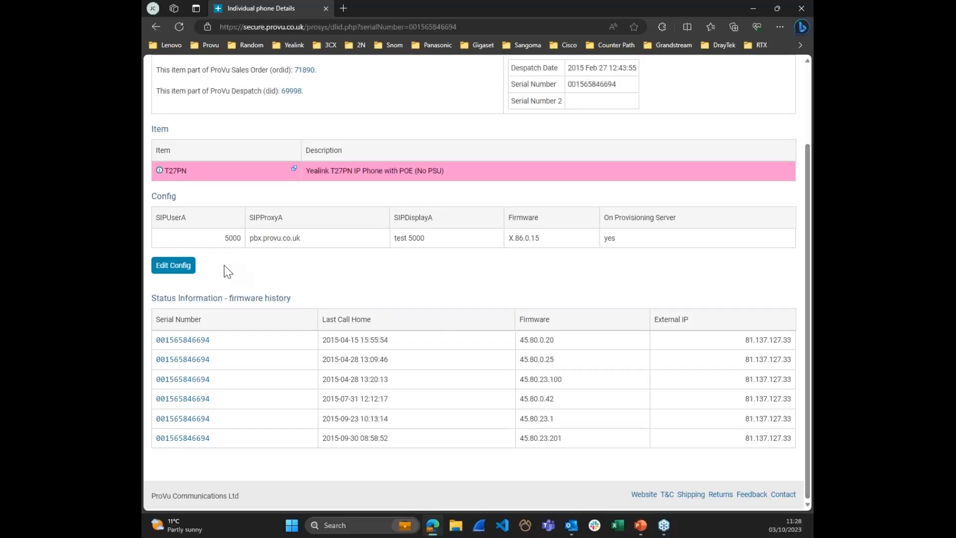
left_click(179, 274)
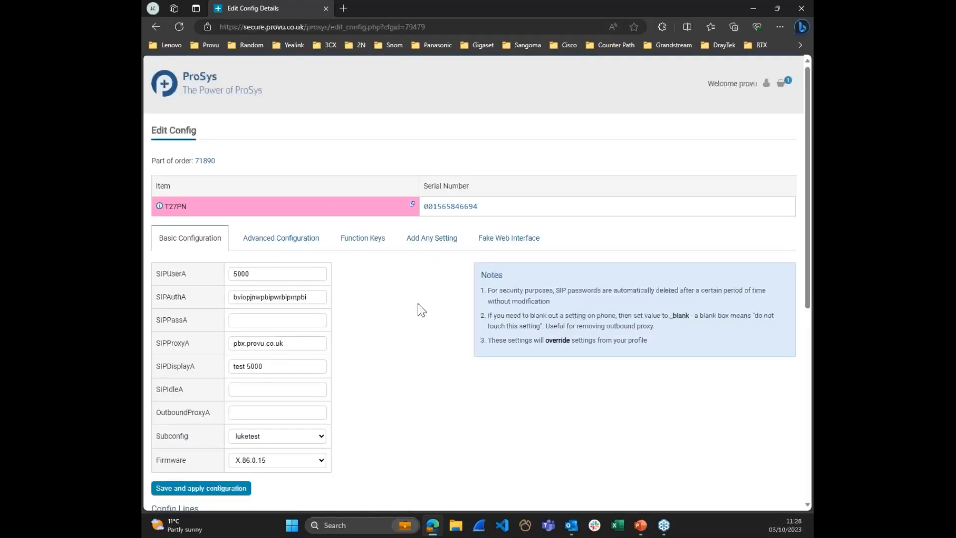
Step: Open the T27PN's function key settings and look through the full list of programmable keys
left_click(364, 241)
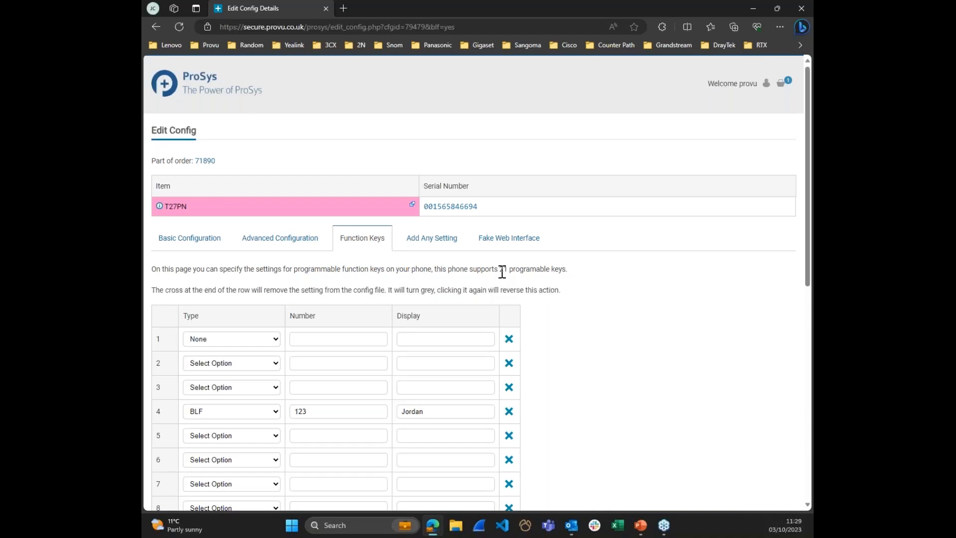
scroll(482, 320, "down", 3)
scroll(486, 321, "down", 7)
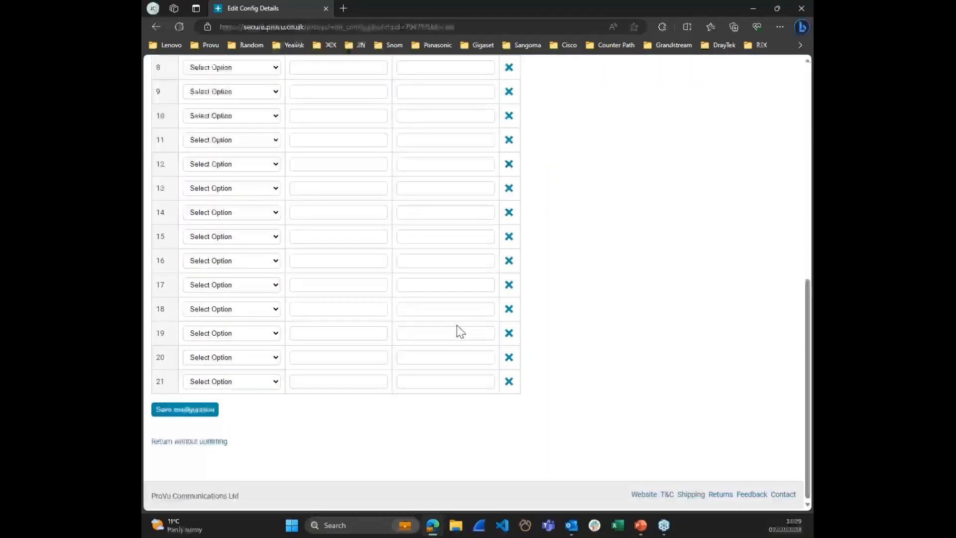
scroll(459, 331, "up", 6)
scroll(567, 234, "up", 3)
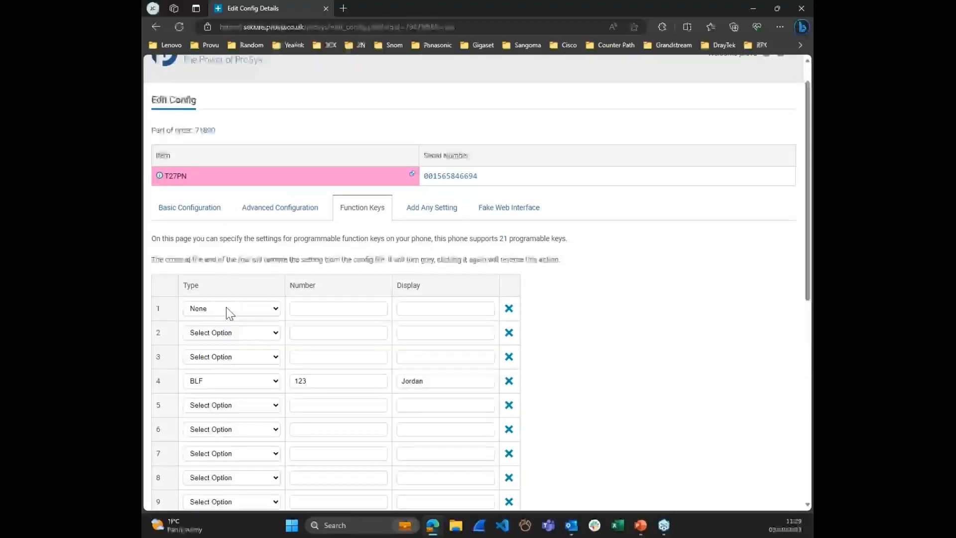
Step: Review the available types for function key 1, the number and display fields of key 4, and the options for saving
left_click(226, 308)
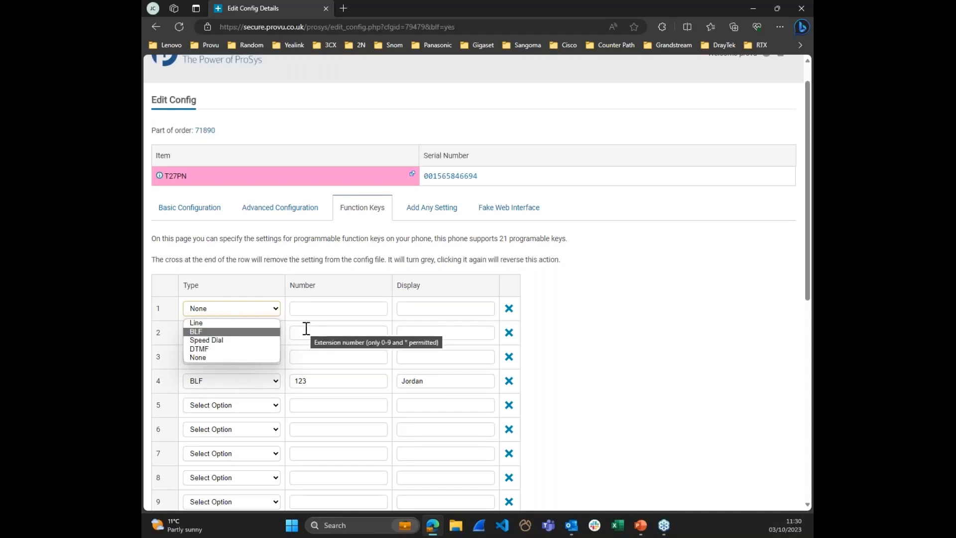
left_click(299, 362)
left_click(312, 385)
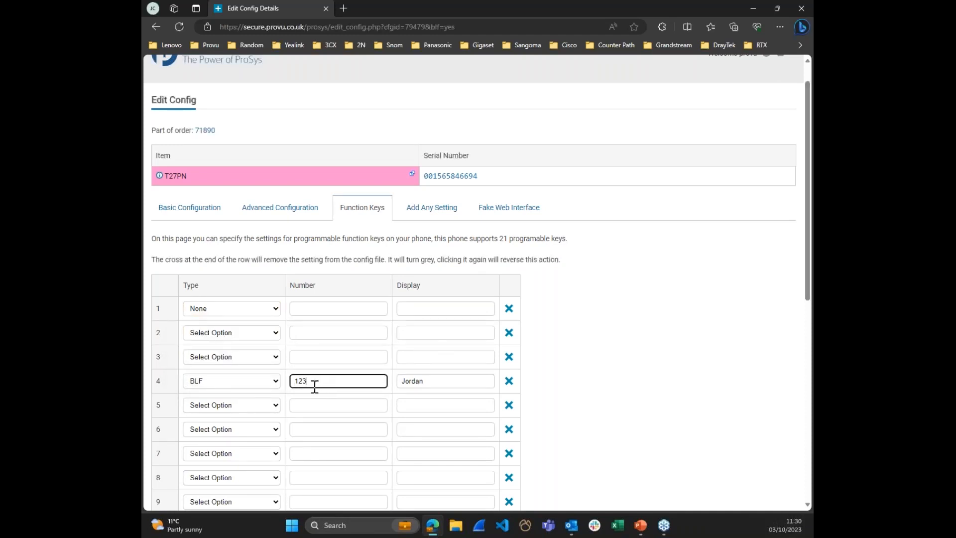
left_click(441, 381)
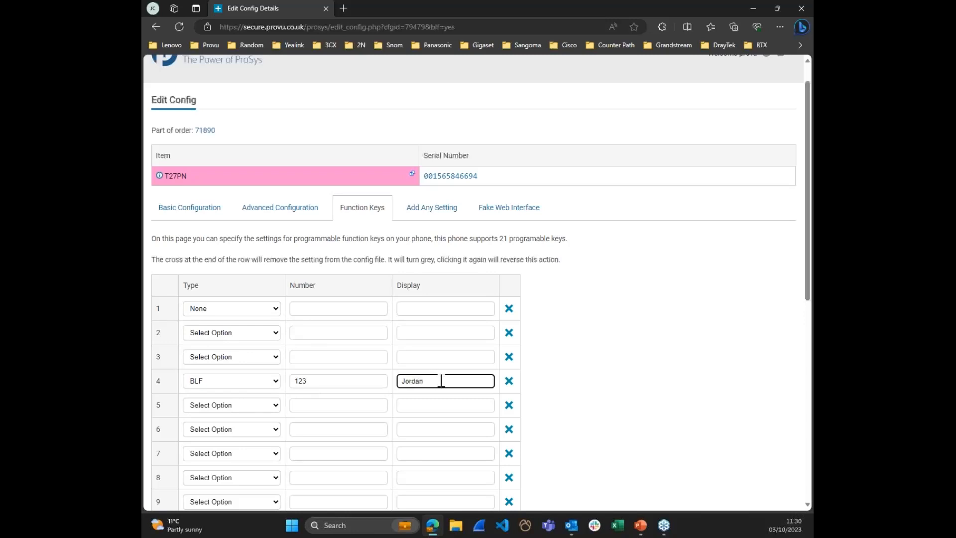
scroll(233, 386, "down", 8)
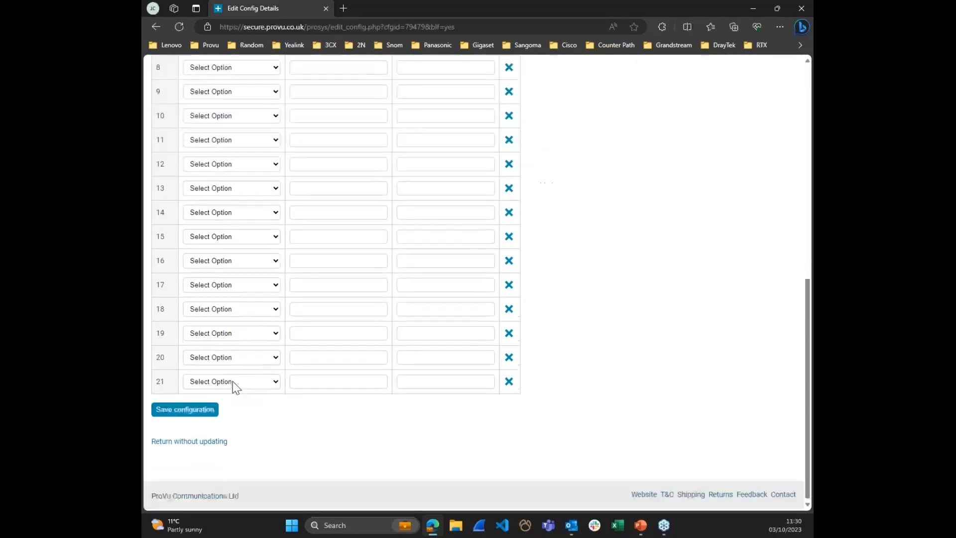
left_click(183, 413)
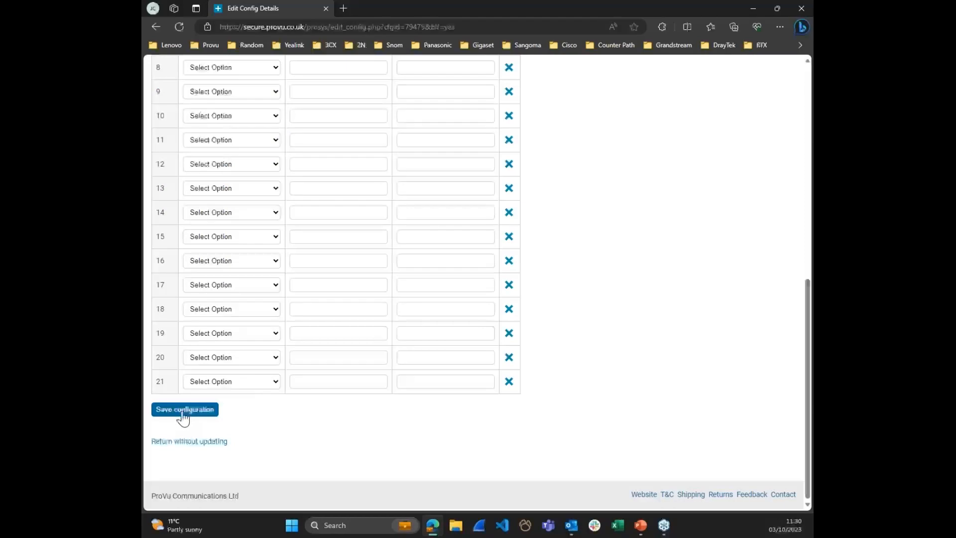
left_click(179, 432)
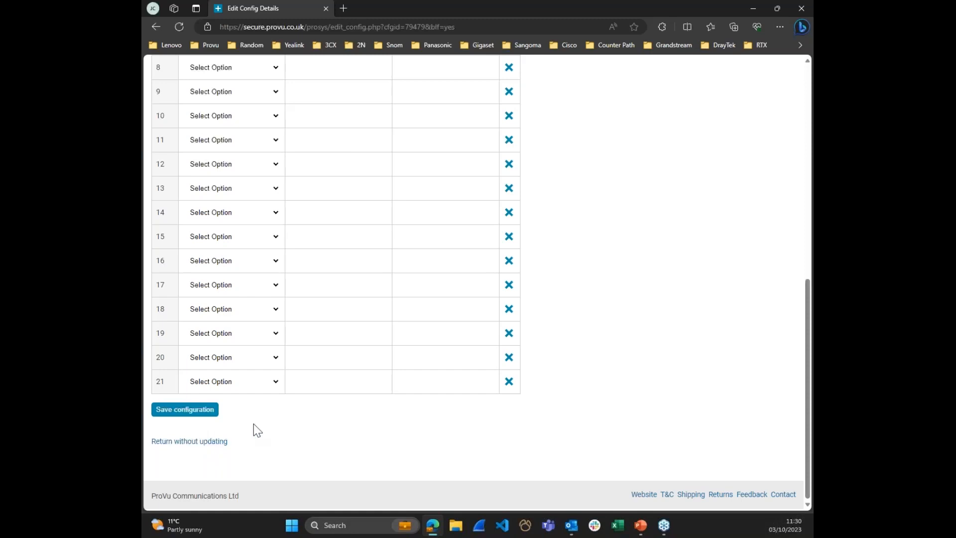
Step: Mark the BLF setting on function key 4 for removal from the phone's config file
scroll(360, 419, "up", 5)
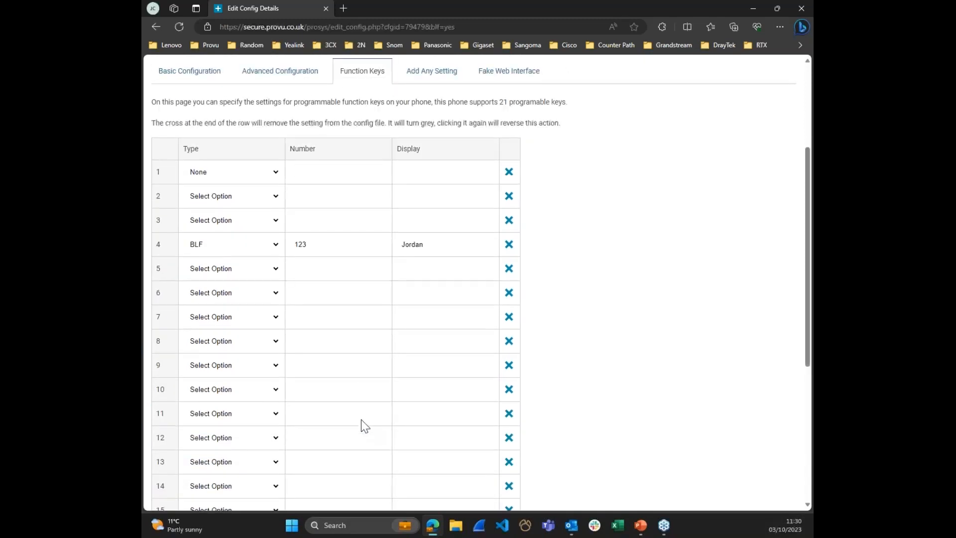
left_click(509, 245)
scroll(531, 254, "down", 5)
left_click(168, 411)
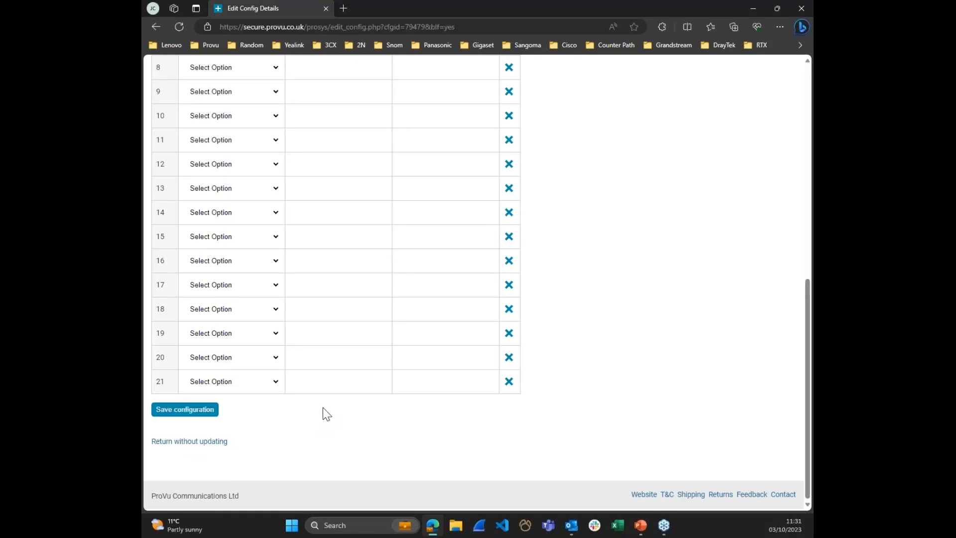
Step: Return to the ProSys home page and look over its ordering, management and integration sections
scroll(323, 408, "up", 9)
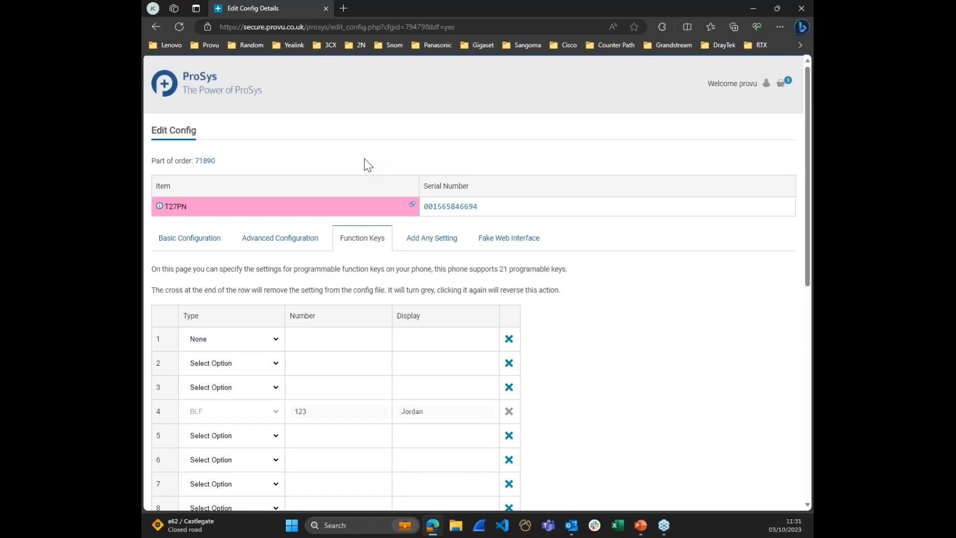
left_click(206, 93)
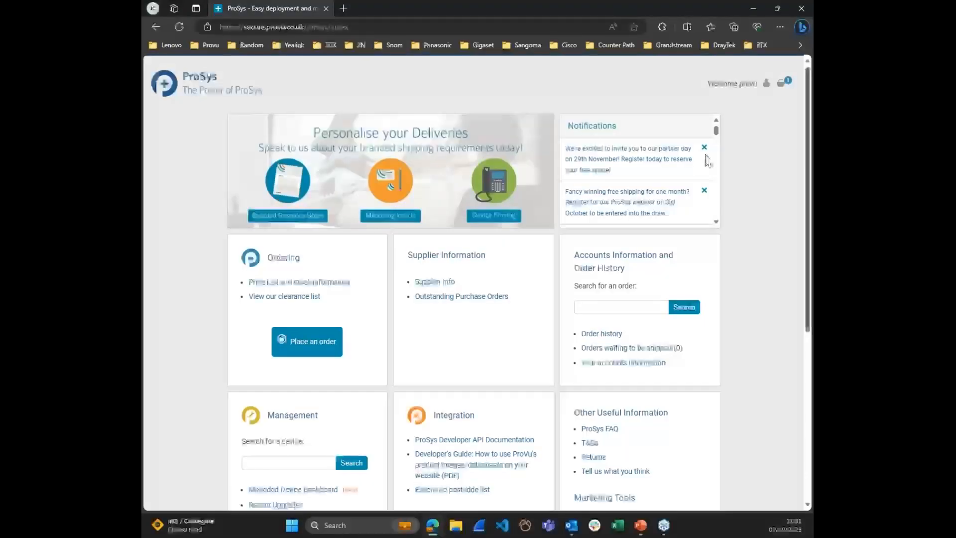
scroll(552, 276, "down", 2)
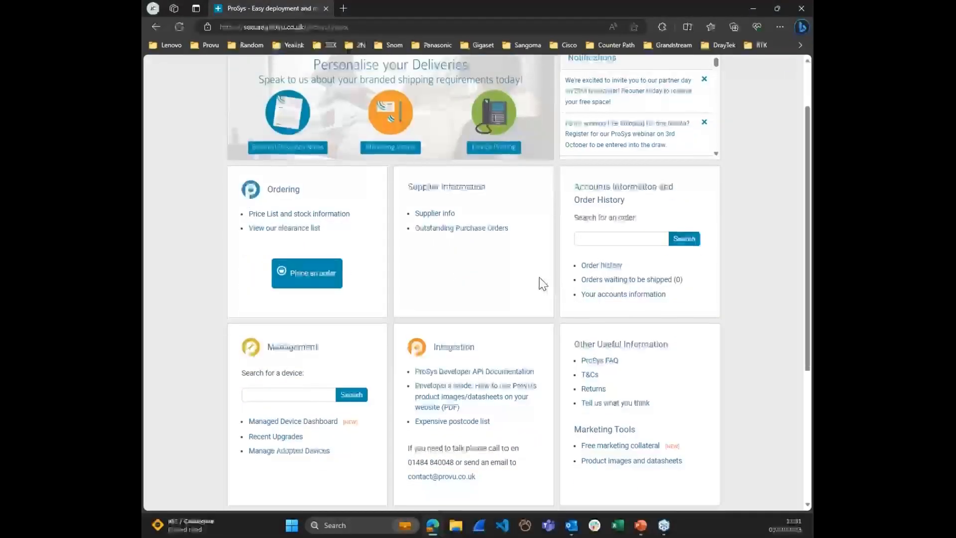